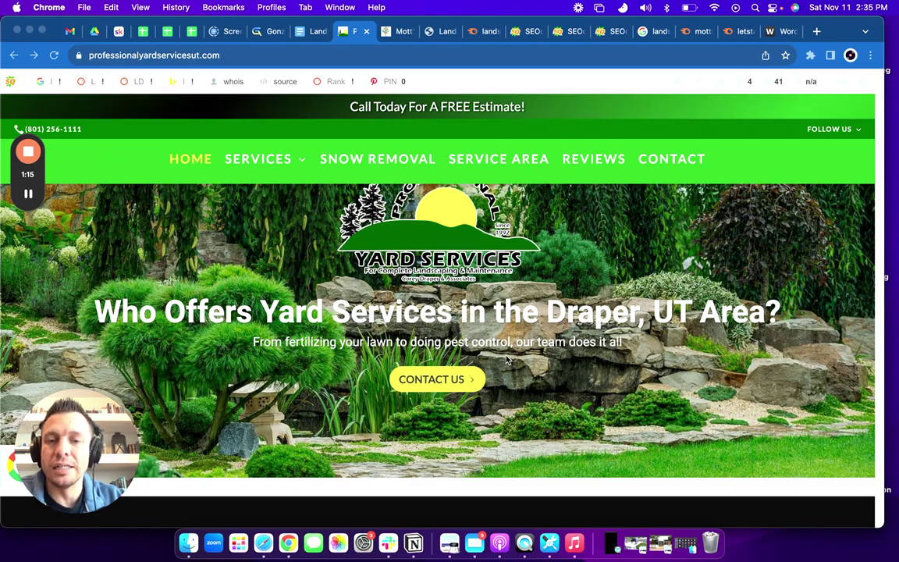
Review the Professional Yard Services homepage from the main banner through the lawn care services section
{"action": "scroll", "coordinate": [251, 272], "scroll_direction": "down", "scroll_amount": 5}
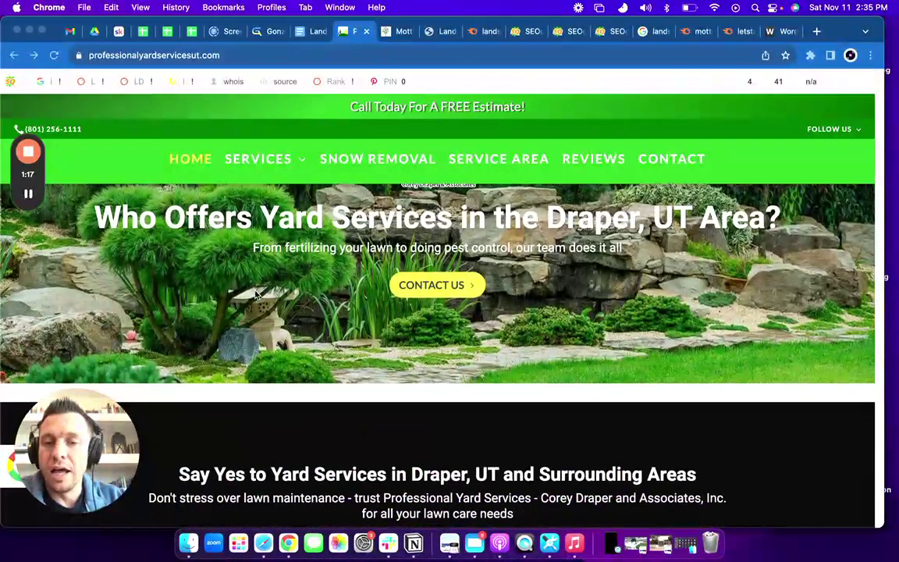
{"action": "scroll", "coordinate": [256, 295], "scroll_direction": "down", "scroll_amount": 4}
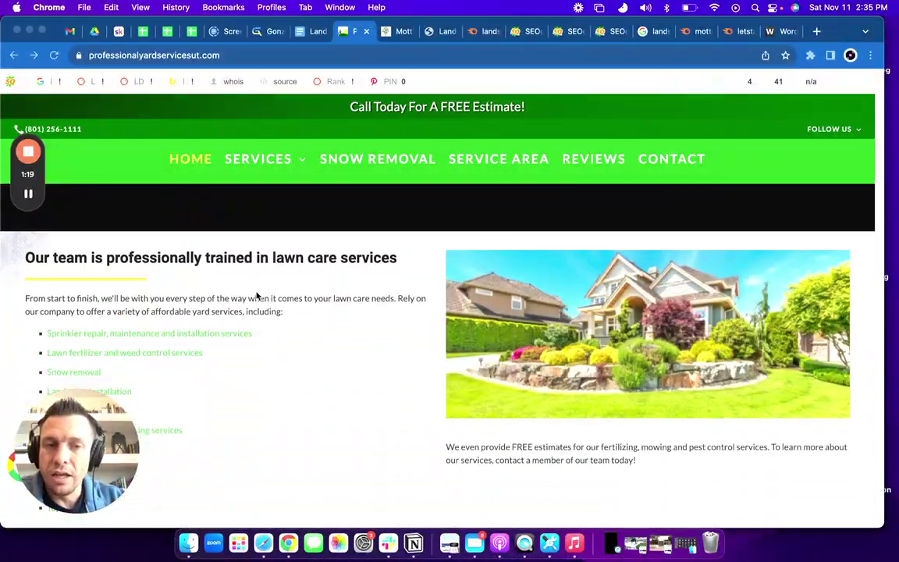
{"action": "scroll", "coordinate": [256, 295], "scroll_direction": "up", "scroll_amount": 2}
{"action": "scroll", "coordinate": [256, 295], "scroll_direction": "up", "scroll_amount": 6}
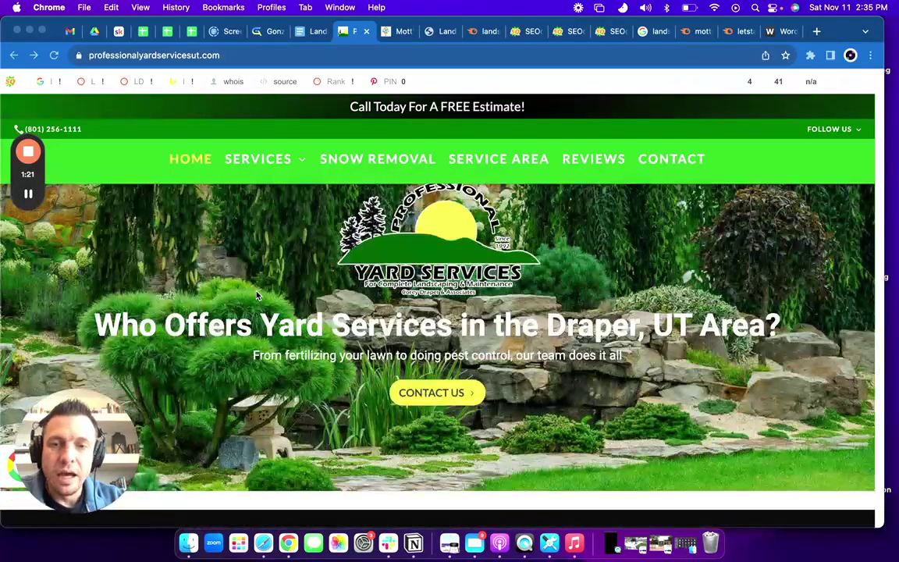
{"action": "scroll", "coordinate": [251, 281], "scroll_direction": "up", "scroll_amount": 1}
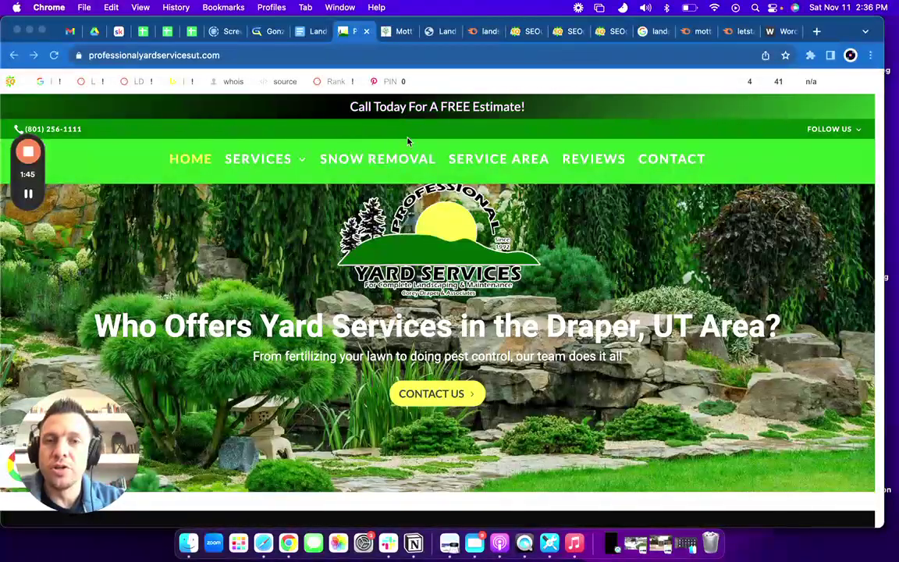
View the competitor homepage letstalkdirt.com and the Semrush Keyword Magic results for "landscaping salt lake city"
{"action": "left_click", "coordinate": [441, 32]}
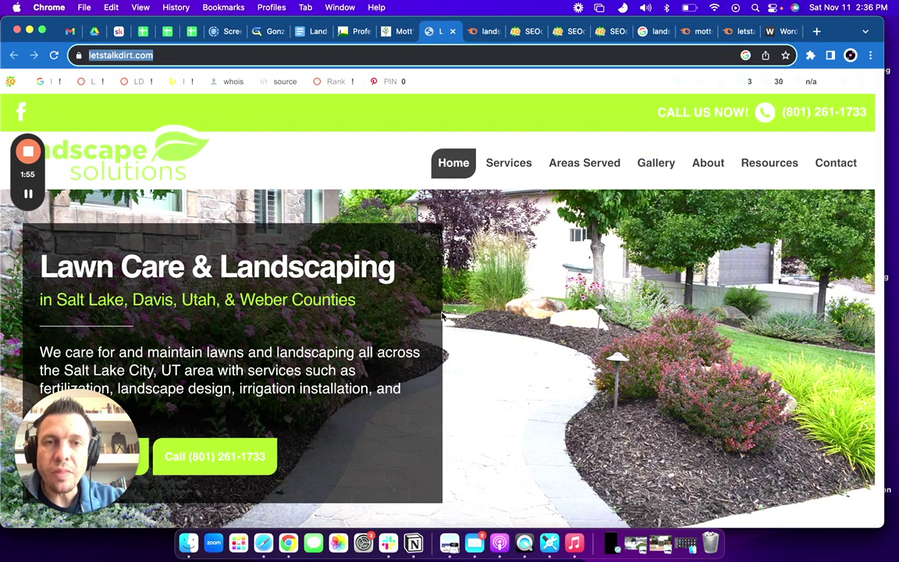
{"action": "left_click", "coordinate": [485, 31]}
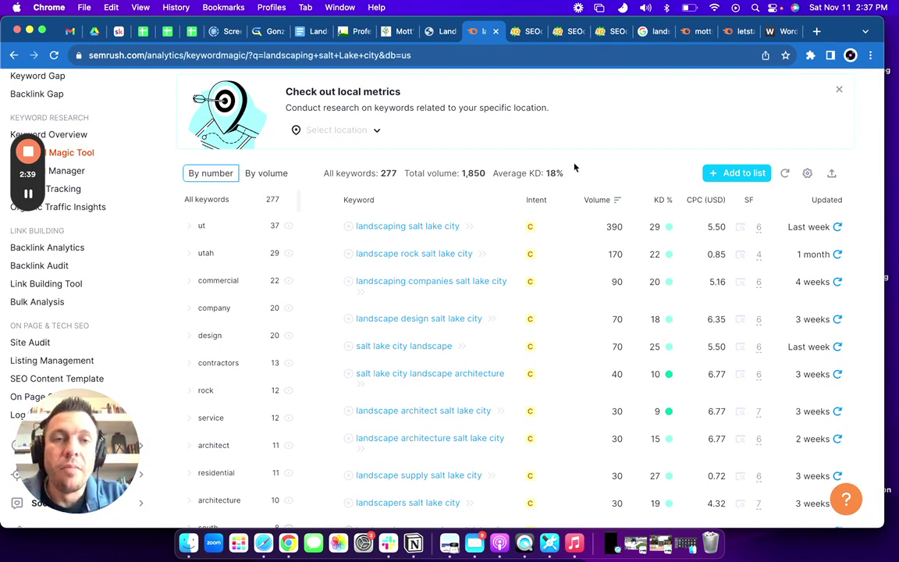
Compare the page info and keyword density in the SEOquake report for professionalyardservicesut.com with the Landscape Solutions competitor report
{"action": "left_click", "coordinate": [533, 33]}
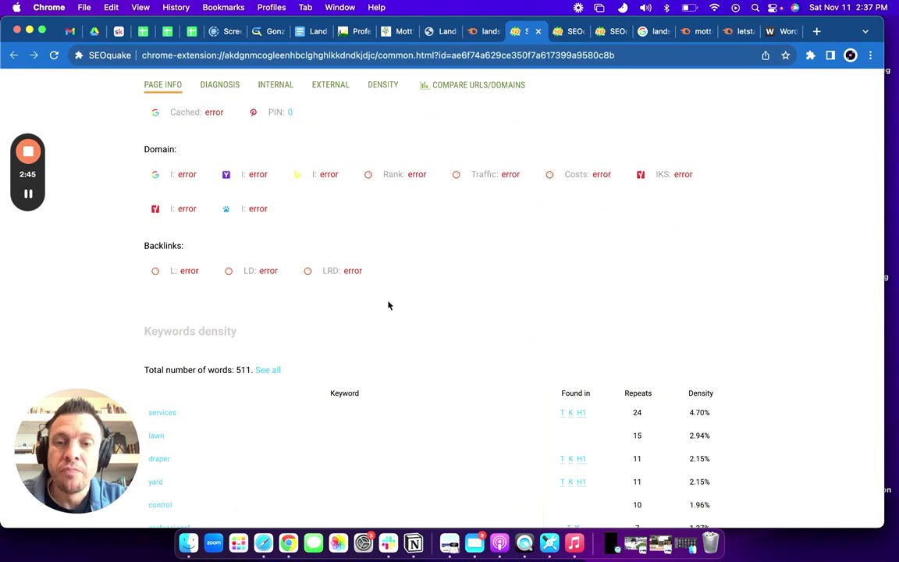
{"action": "scroll", "coordinate": [261, 260], "scroll_direction": "up", "scroll_amount": 5}
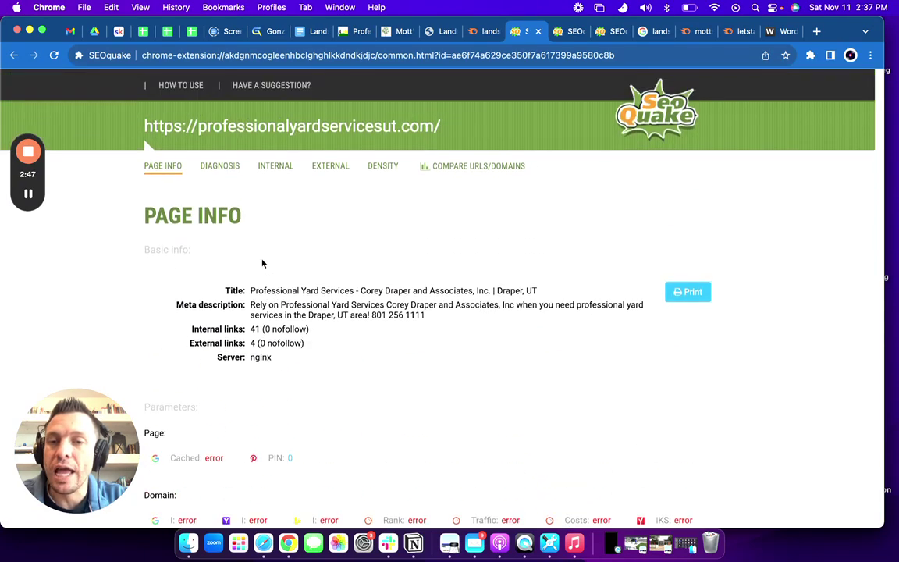
{"action": "scroll", "coordinate": [269, 280], "scroll_direction": "down", "scroll_amount": 5}
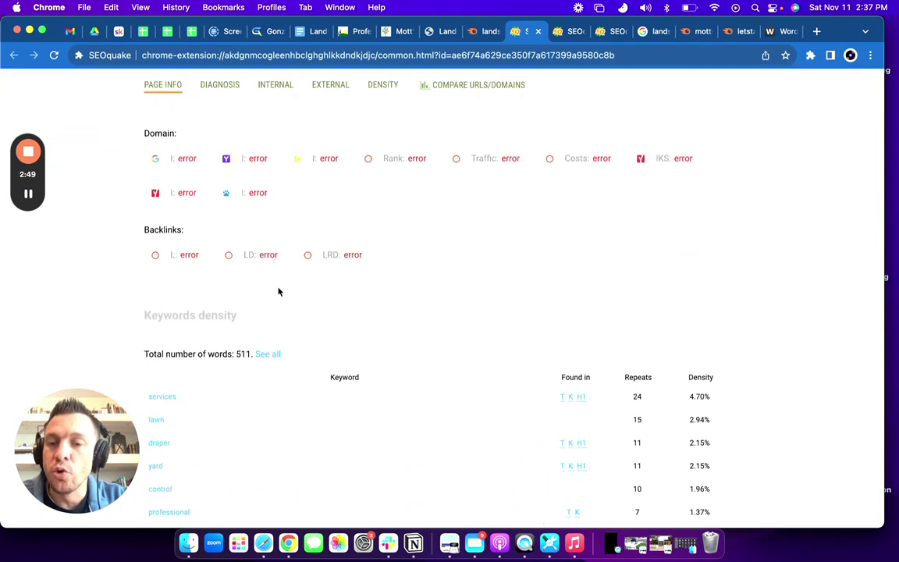
{"action": "scroll", "coordinate": [279, 291], "scroll_direction": "down", "scroll_amount": 1}
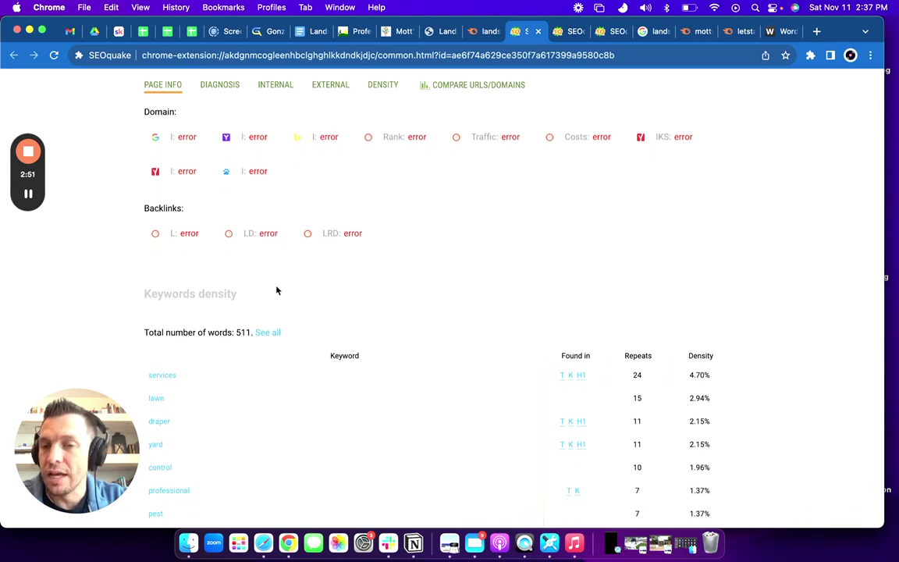
{"action": "scroll", "coordinate": [277, 291], "scroll_direction": "down", "scroll_amount": 5}
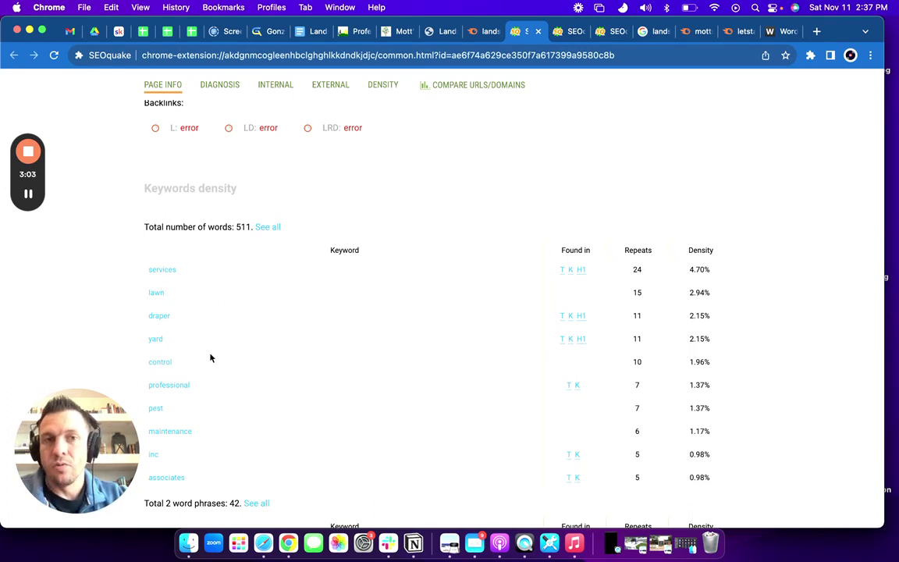
{"action": "key", "text": "ctrl+Tab"}
{"action": "key", "text": "ctrl+Tab"}
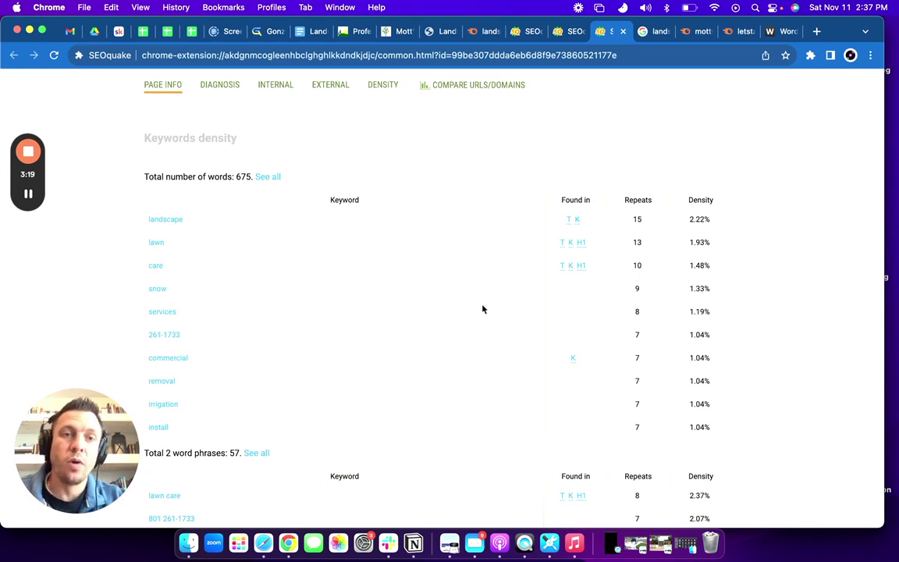
Examine the sponsored entries and local business listings in the Google results for "landscaping salt lake city"
{"action": "left_click", "coordinate": [652, 31]}
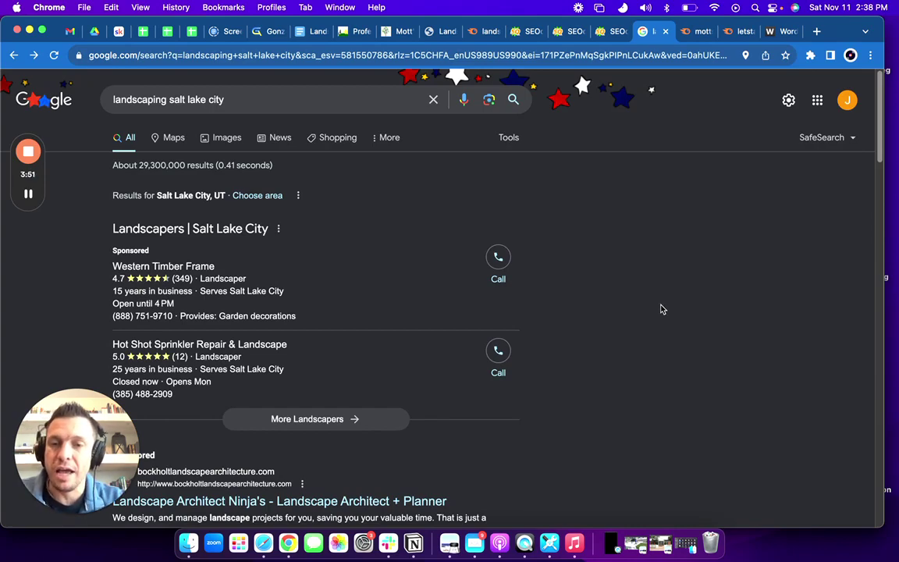
{"action": "scroll", "coordinate": [207, 262], "scroll_direction": "down", "scroll_amount": 1}
{"action": "scroll", "coordinate": [205, 264], "scroll_direction": "down", "scroll_amount": 7}
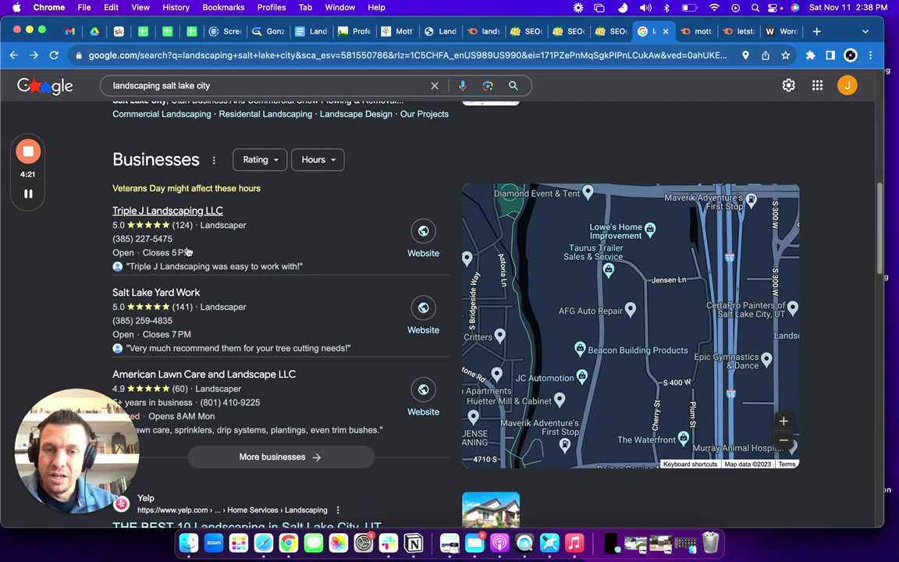
{"action": "scroll", "coordinate": [234, 257], "scroll_direction": "down", "scroll_amount": 4}
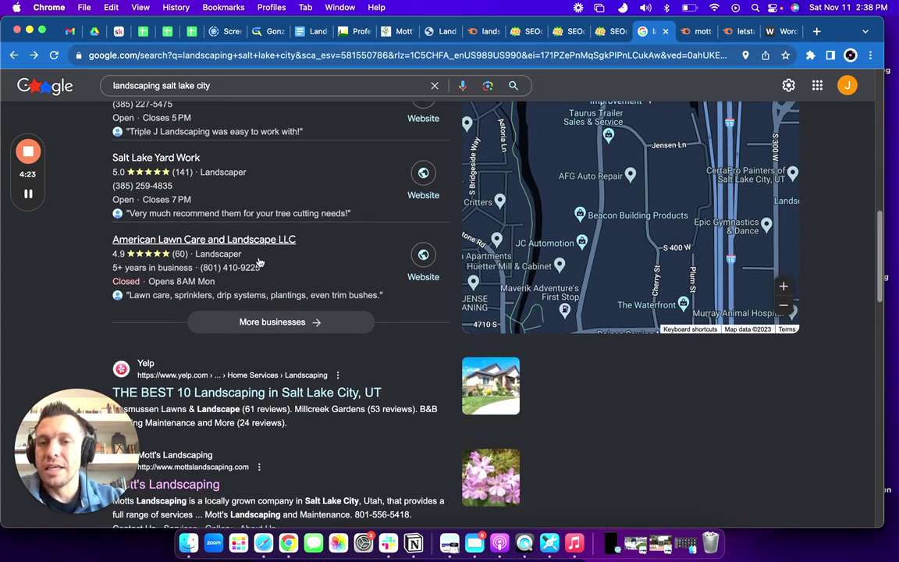
{"action": "scroll", "coordinate": [269, 238], "scroll_direction": "up", "scroll_amount": 2}
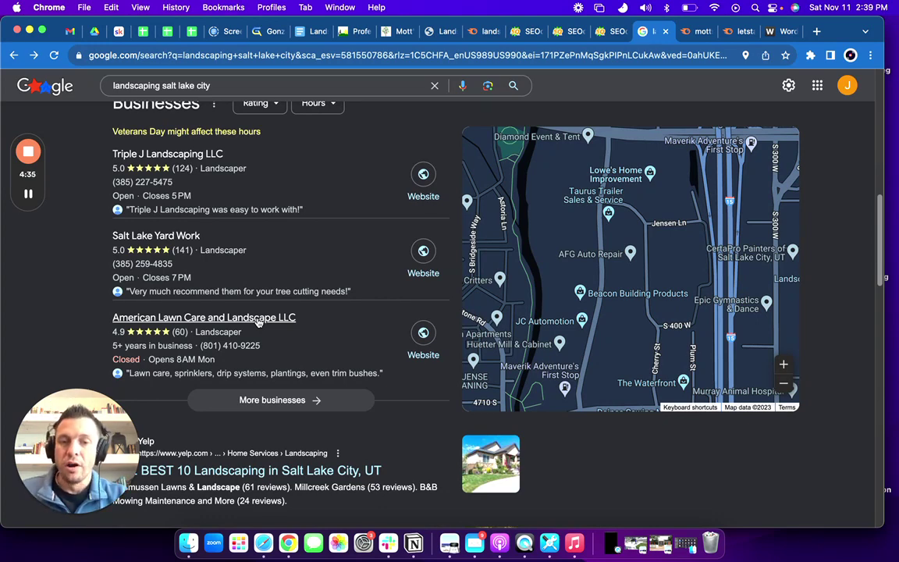
{"action": "scroll", "coordinate": [416, 361], "scroll_direction": "down", "scroll_amount": 1}
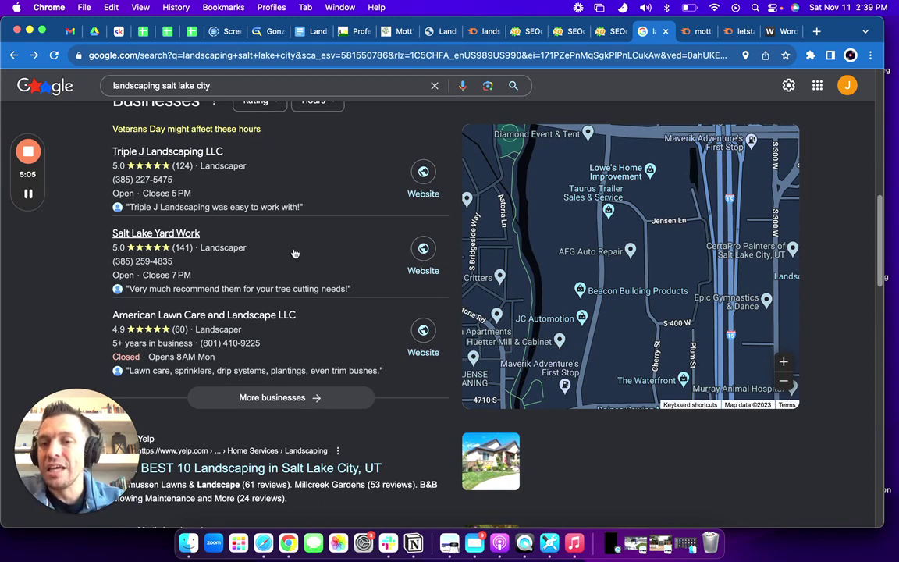
{"action": "scroll", "coordinate": [293, 251], "scroll_direction": "down", "scroll_amount": 1}
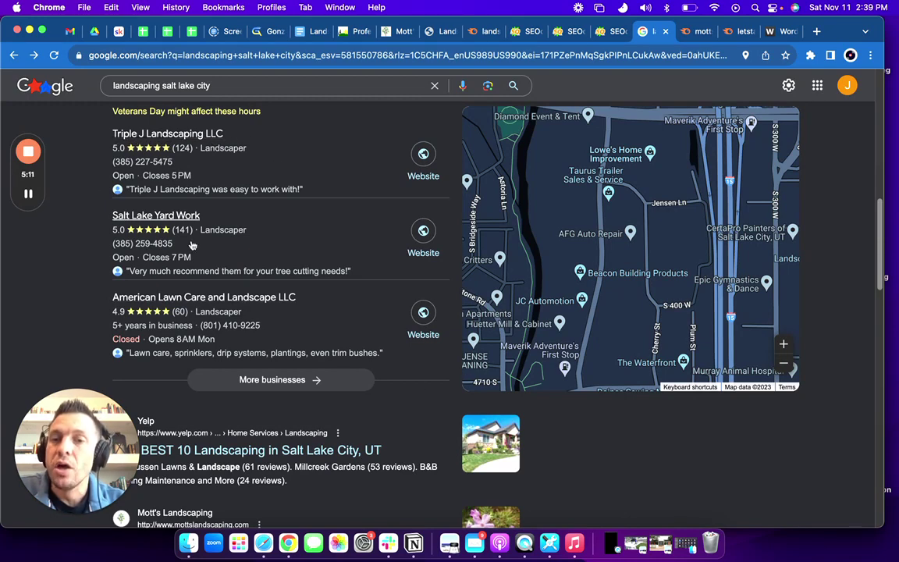
{"action": "scroll", "coordinate": [209, 257], "scroll_direction": "up", "scroll_amount": 3}
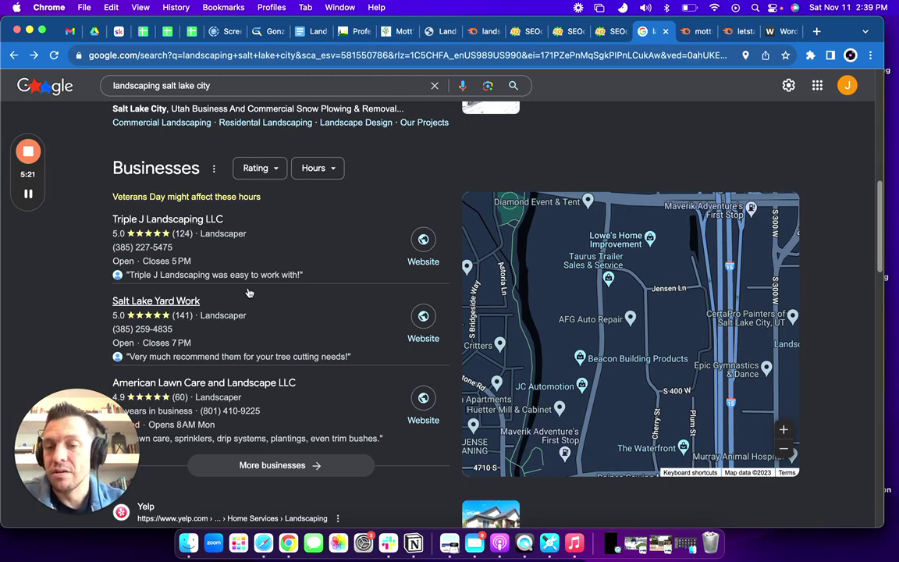
{"action": "scroll", "coordinate": [249, 293], "scroll_direction": "down", "scroll_amount": 1}
{"action": "scroll", "coordinate": [248, 294], "scroll_direction": "down", "scroll_amount": 2}
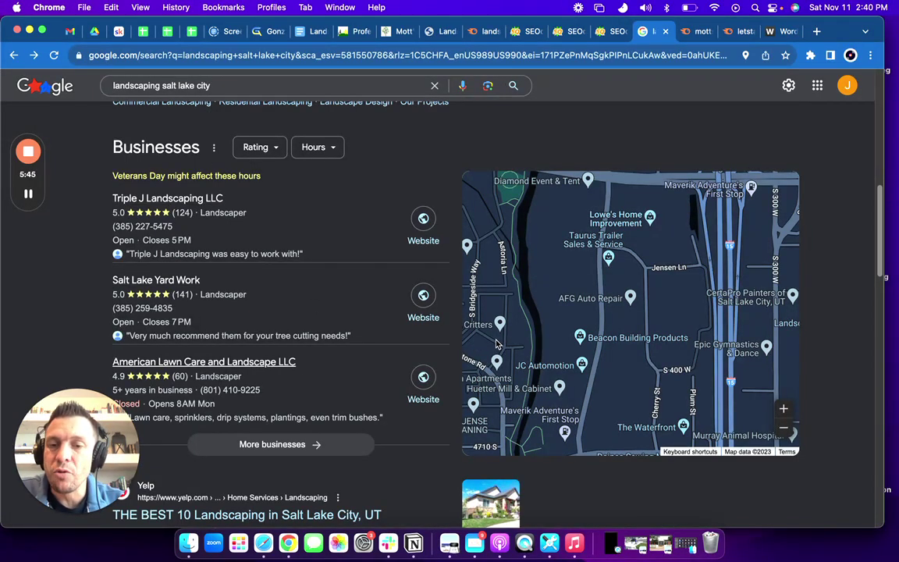
{"action": "scroll", "coordinate": [195, 293], "scroll_direction": "down", "scroll_amount": 1}
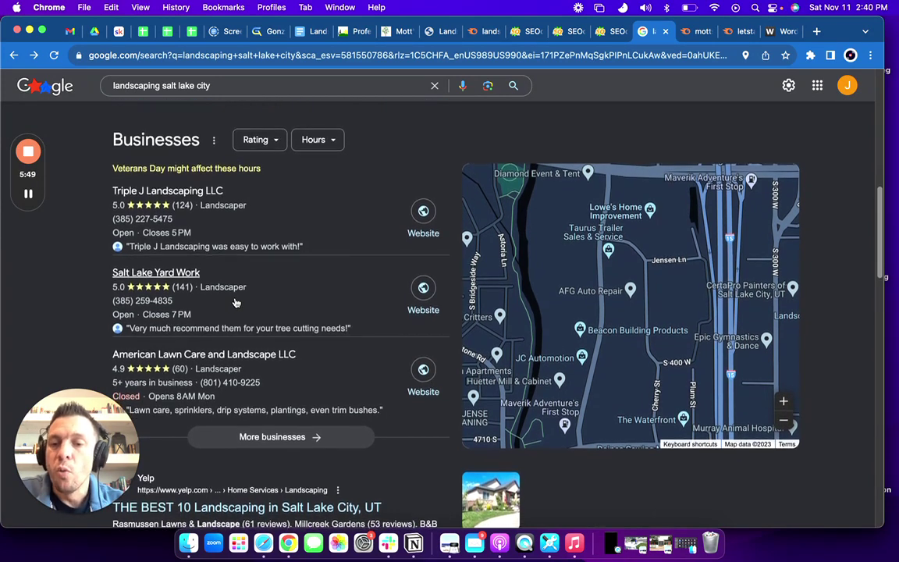
Look through the organic Google results below the business listings and view the letstalkdirt.com website
{"action": "scroll", "coordinate": [235, 303], "scroll_direction": "down", "scroll_amount": 5}
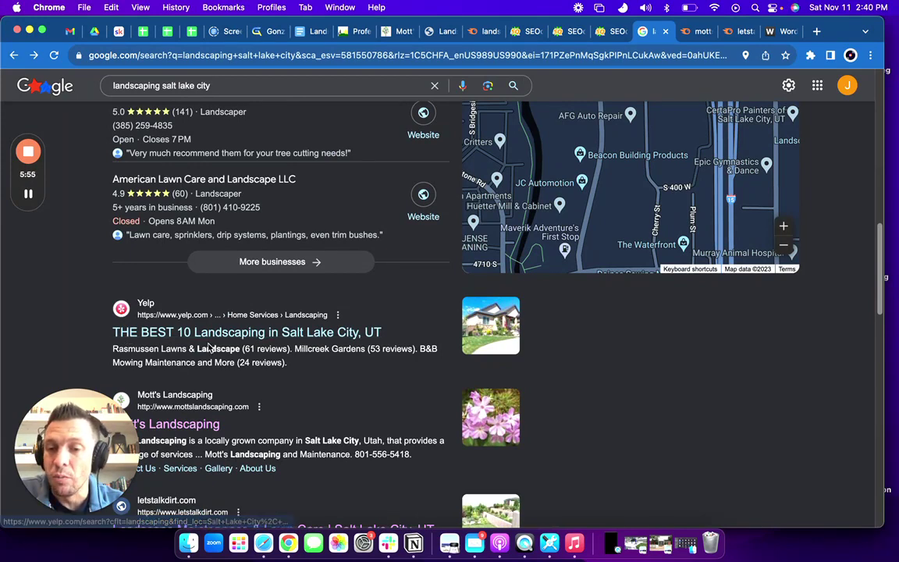
{"action": "scroll", "coordinate": [234, 359], "scroll_direction": "down", "scroll_amount": 2}
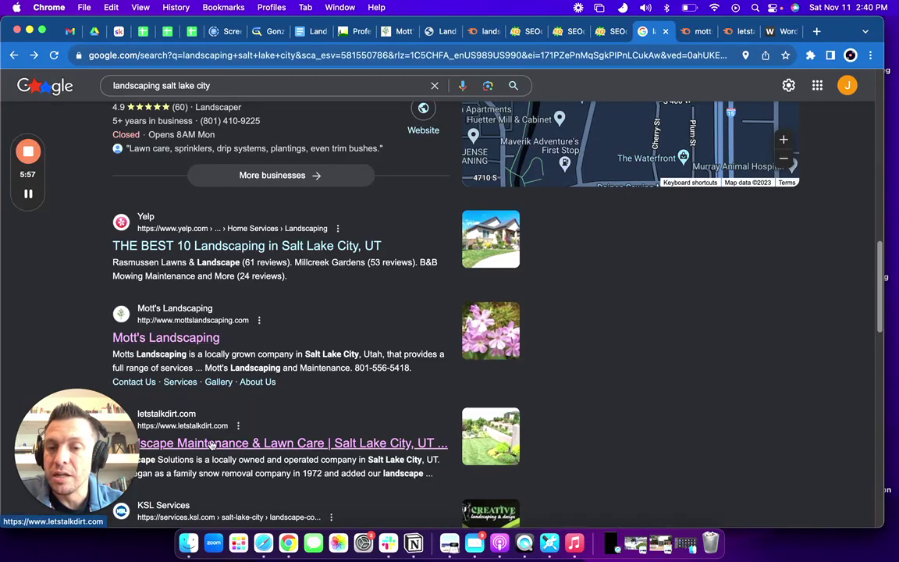
{"action": "scroll", "coordinate": [191, 398], "scroll_direction": "down", "scroll_amount": 2}
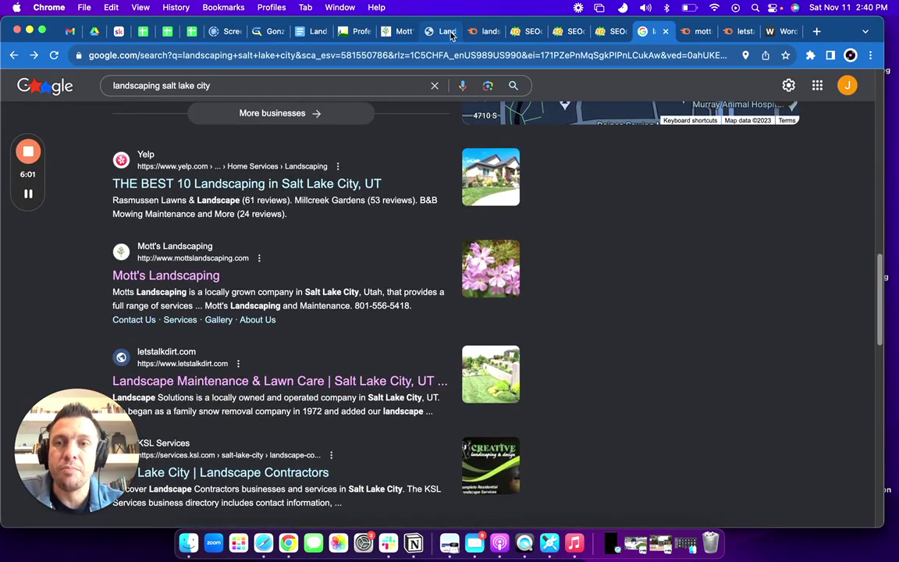
{"action": "left_click", "coordinate": [430, 32]}
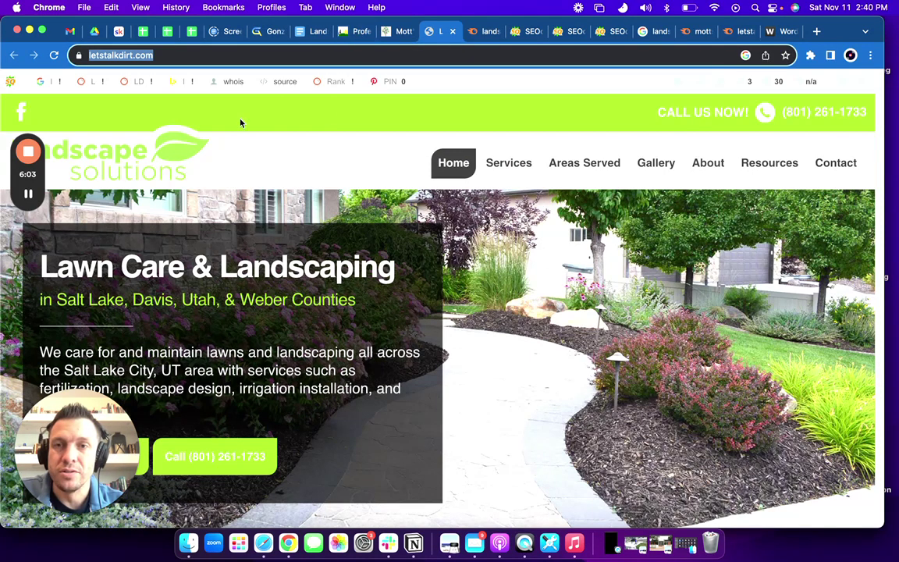
Inspect the Semrush backlink overview for letstalkdirt.com, including the Link Power details in the Authority Score chart
{"action": "left_click", "coordinate": [652, 33]}
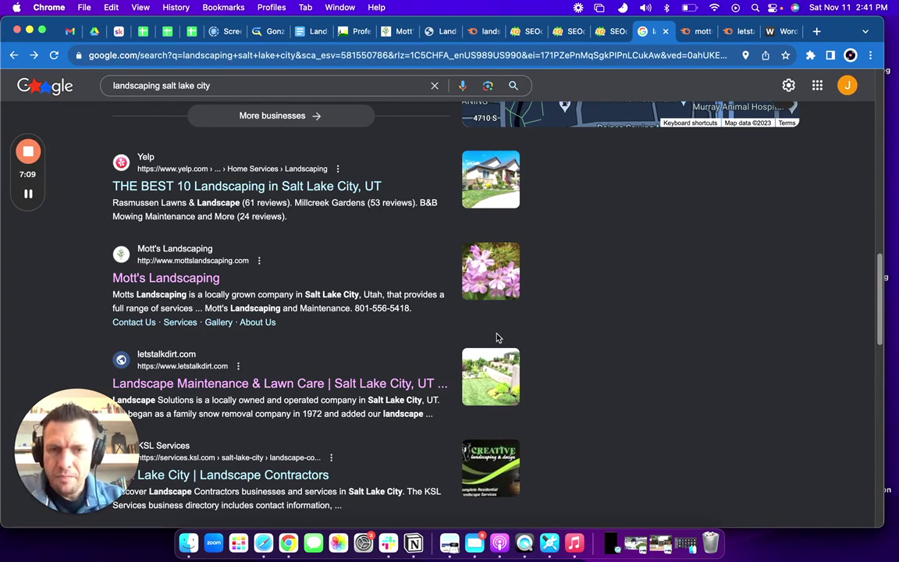
{"action": "left_click", "coordinate": [735, 33]}
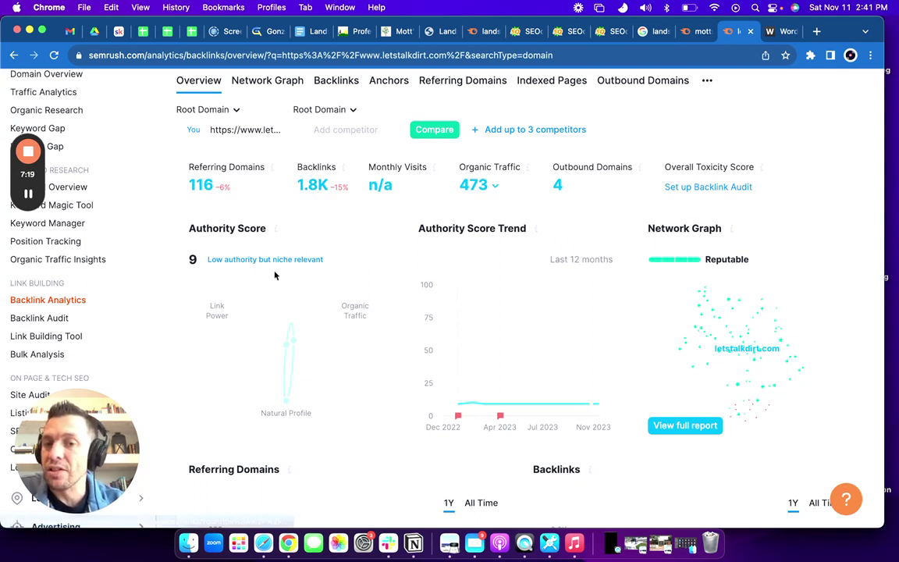
{"action": "mouse_move", "coordinate": [231, 292]}
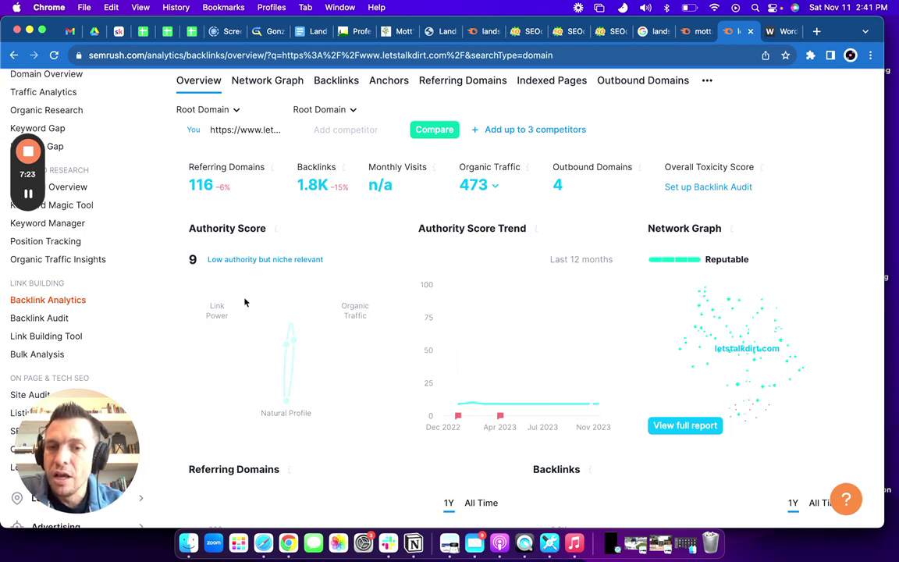
{"action": "mouse_move", "coordinate": [310, 337]}
{"action": "mouse_move", "coordinate": [243, 345]}
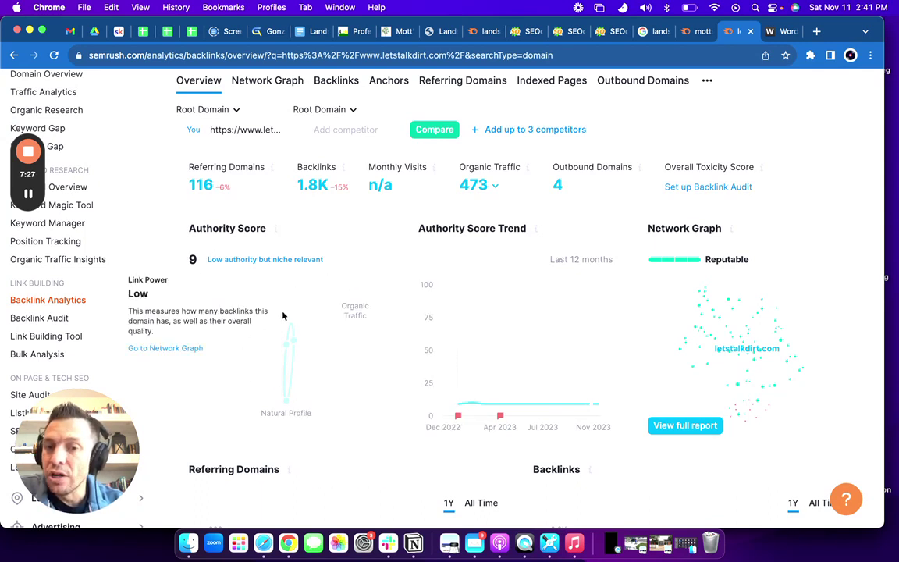
{"action": "mouse_move", "coordinate": [296, 318]}
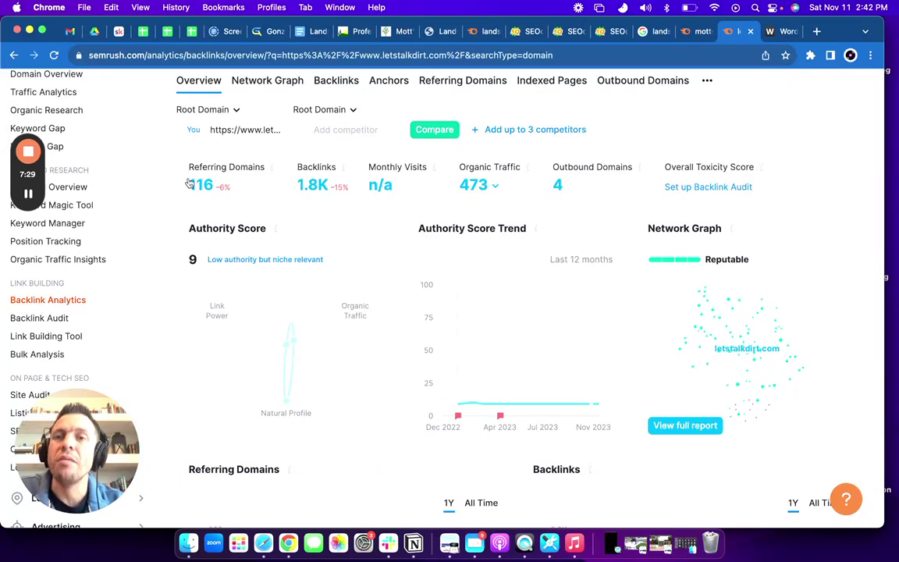